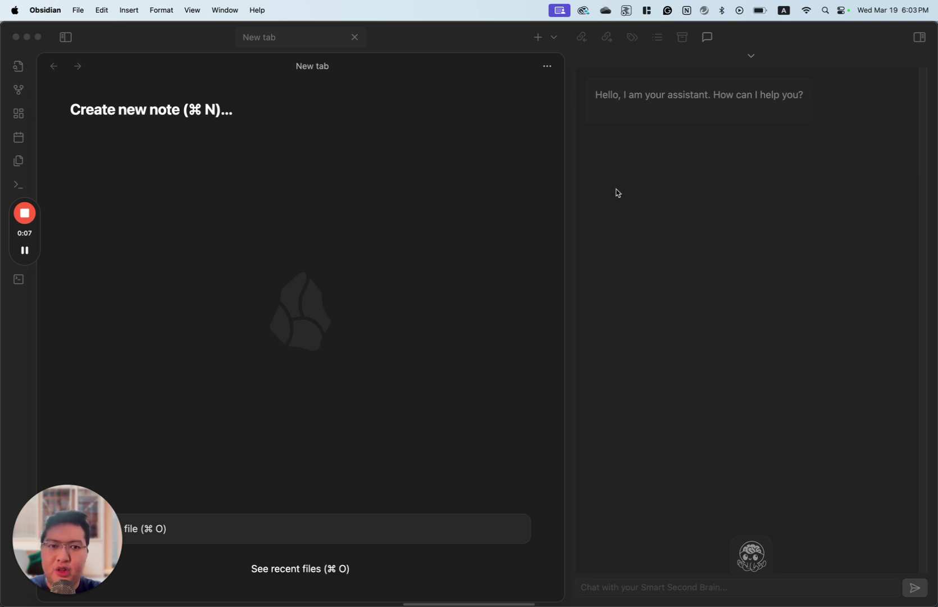
- Focus the Obsidian window, then switch to Google Chrome via Spotlight
click(555, 195)
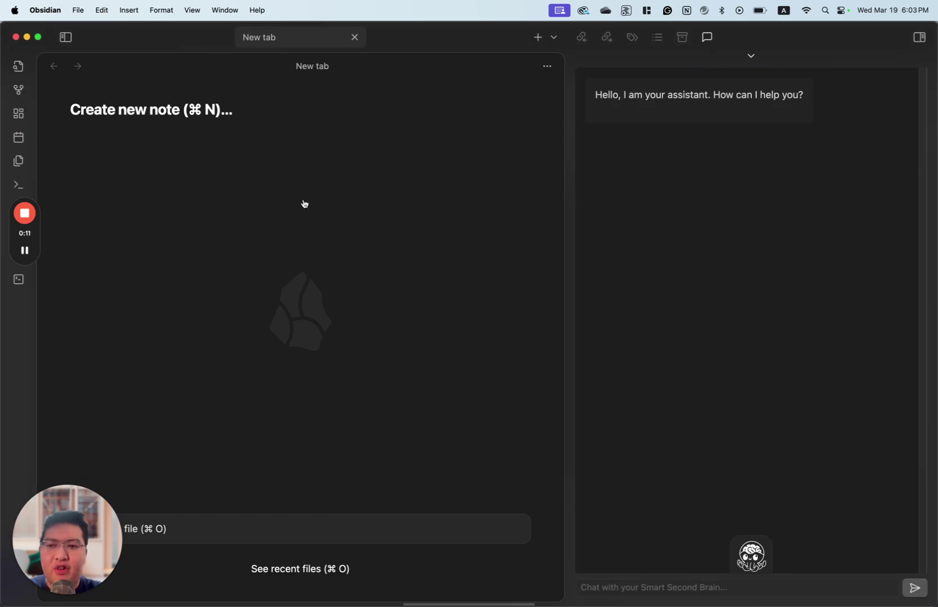
drag(34, 236, 27, 336)
click(170, 303)
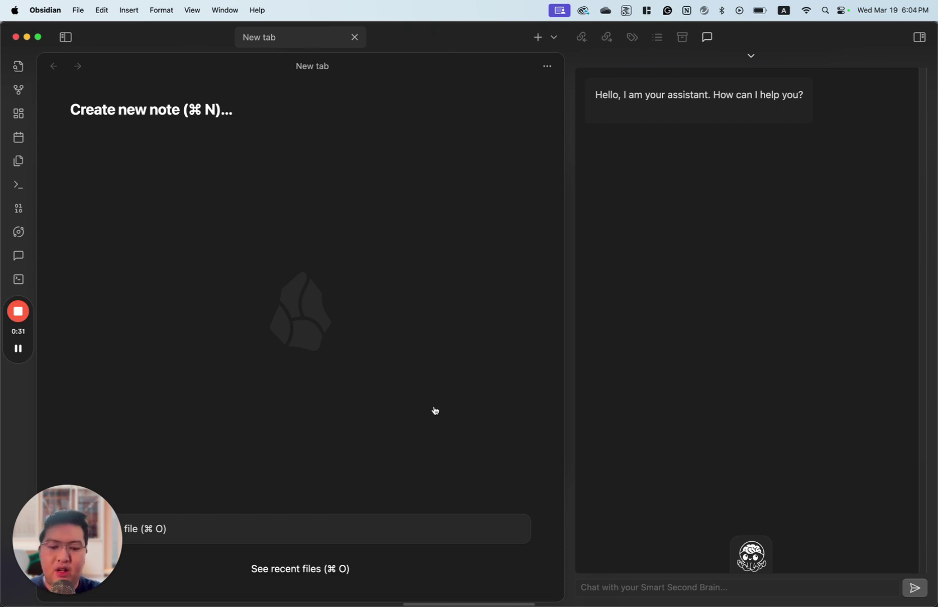
key(super+space)
text(chro)
key(Return)
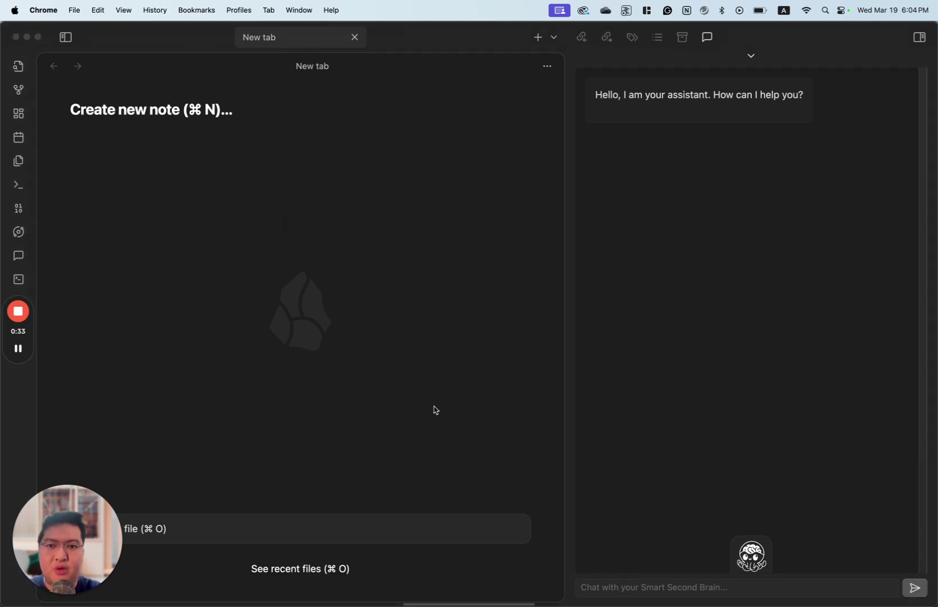
- Look over the obsidian.md site and its full address, then the Ollama tab
click(110, 34)
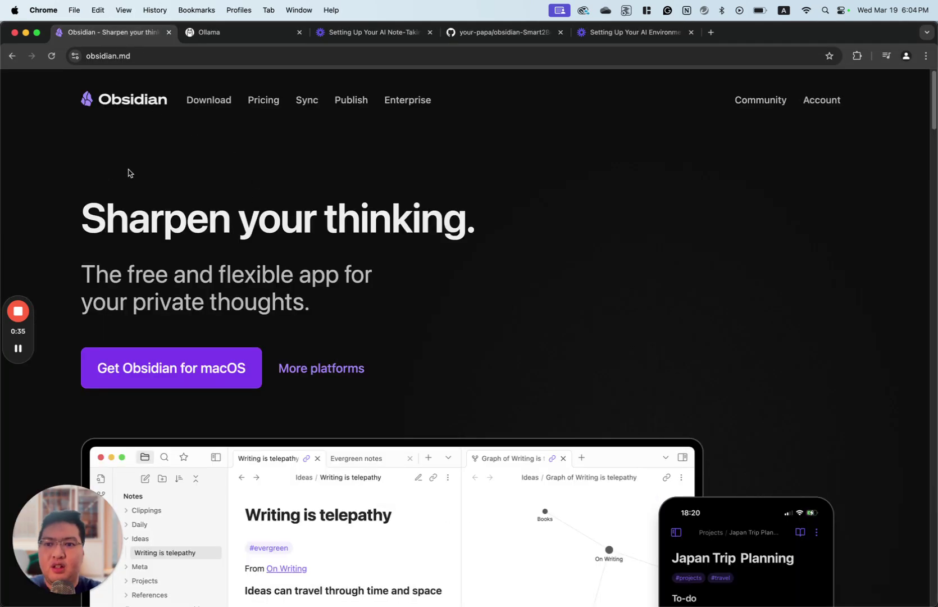
scroll(174, 161, down, 10)
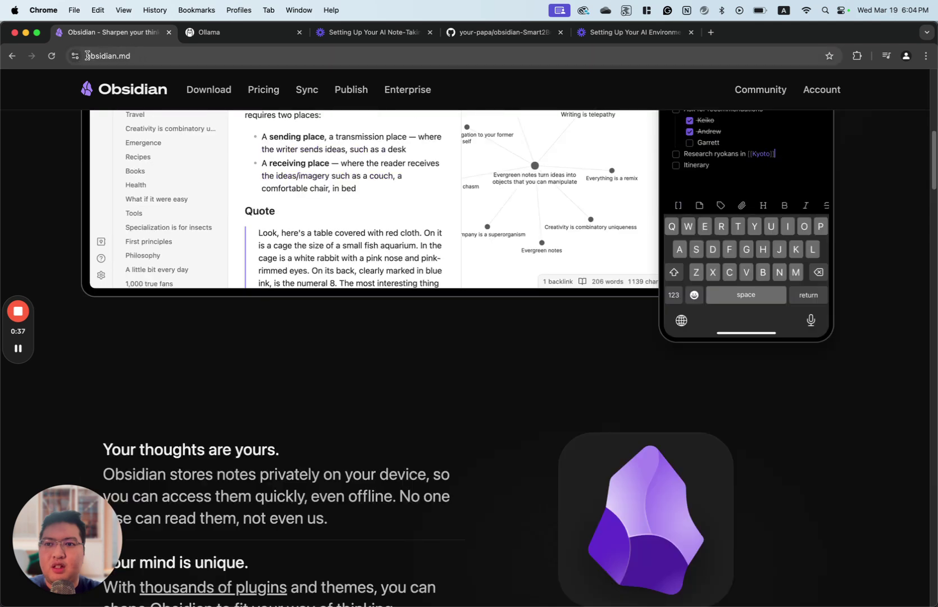
click(87, 56)
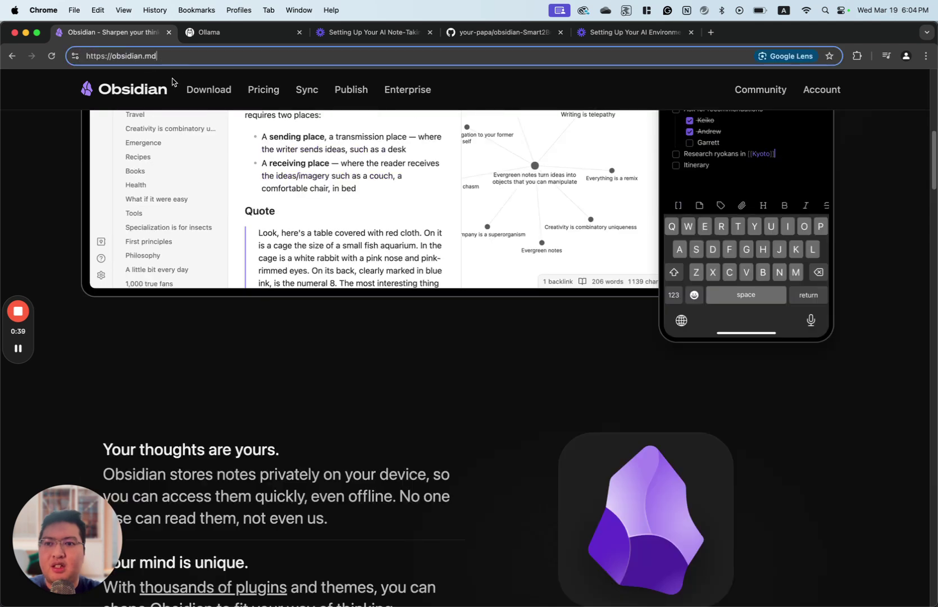
scroll(188, 214, up, 10)
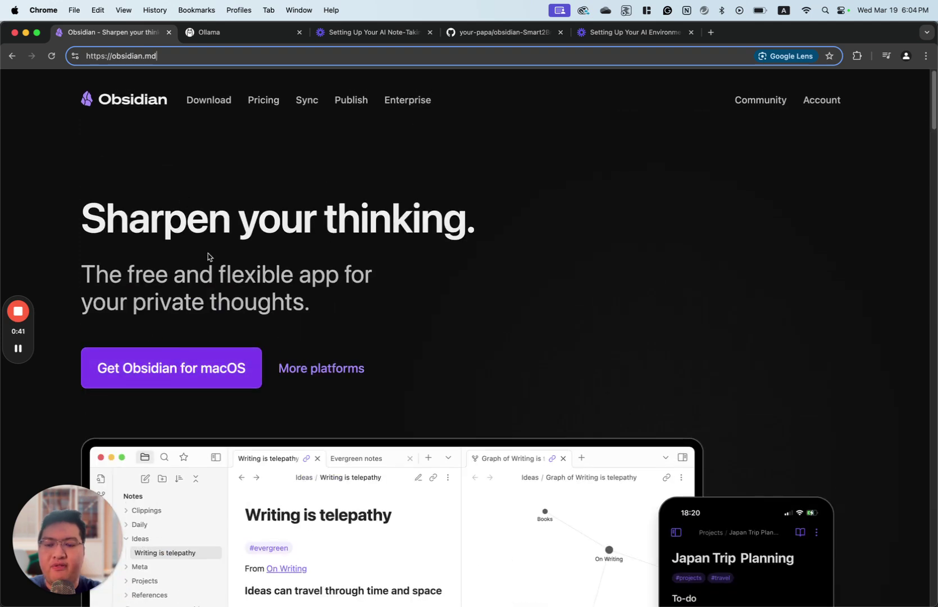
click(245, 32)
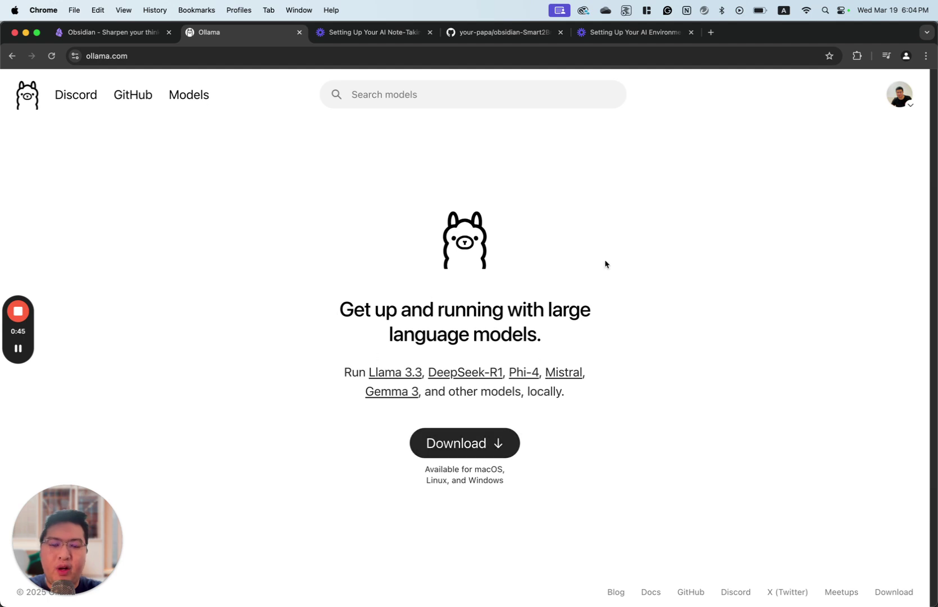
- Switch back to Obsidian through Spotlight search
key(super+space)
text(vi)
key(BackSpace)
key(BackSpace)
text(ch)
key(BackSpace)
key(BackSpace)
text(ob)
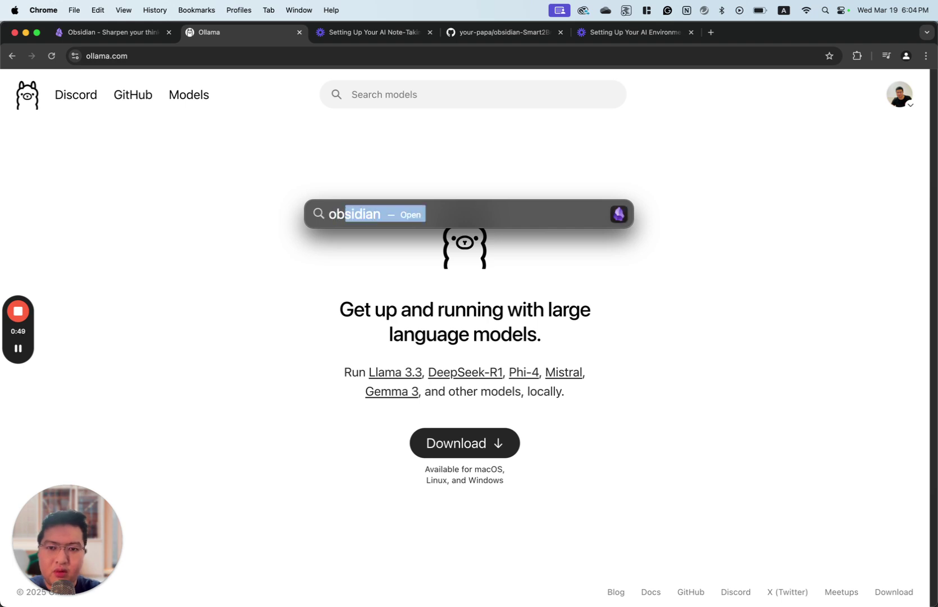
key(Return)
- Run the settings command from Obsidian's command palette
key(super+p)
text(set)
key(Return)
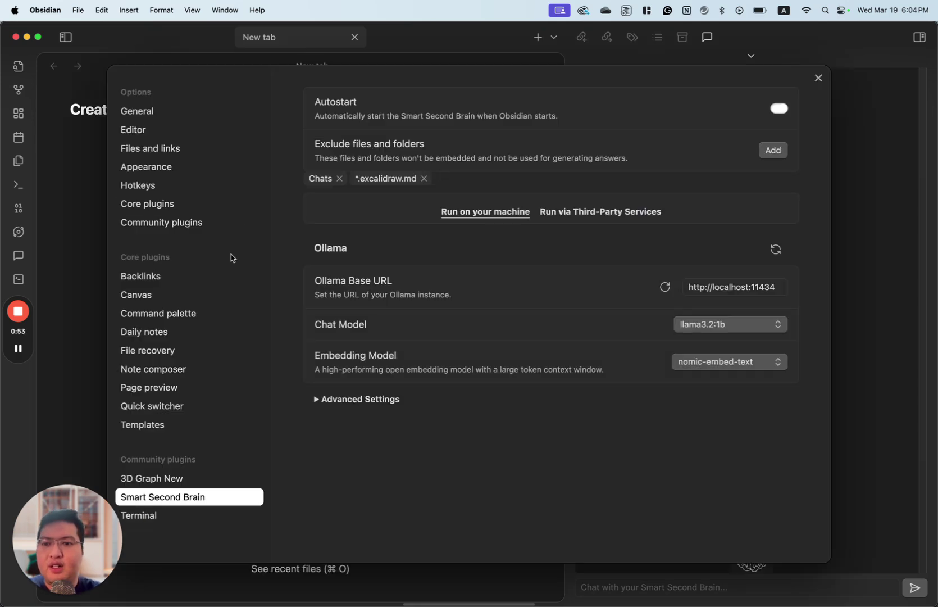
- Review community plugins and Smart Second Brain's Ollama setup (llama3.2:1b, nomic-embed-text), then close settings
click(199, 220)
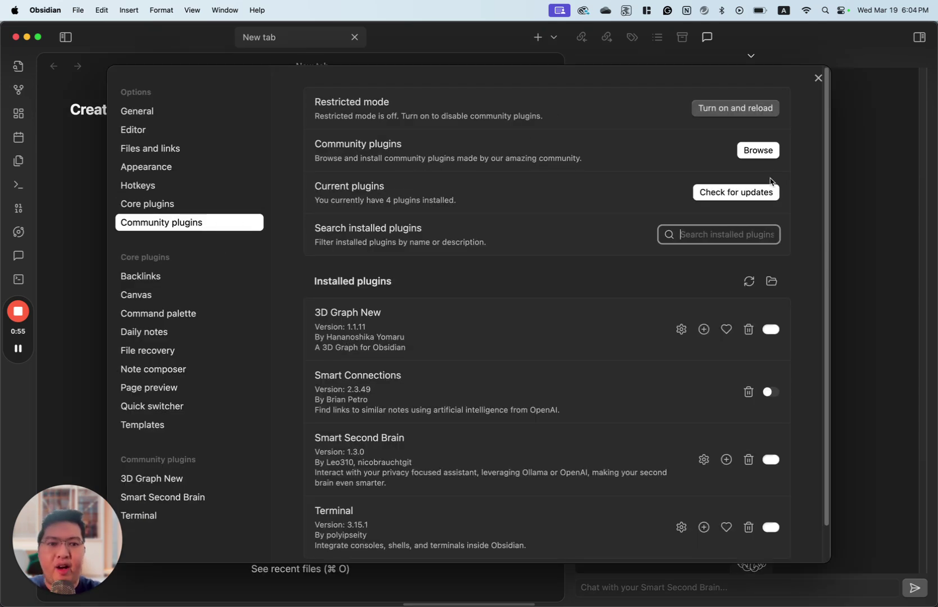
scroll(526, 265, down, 2)
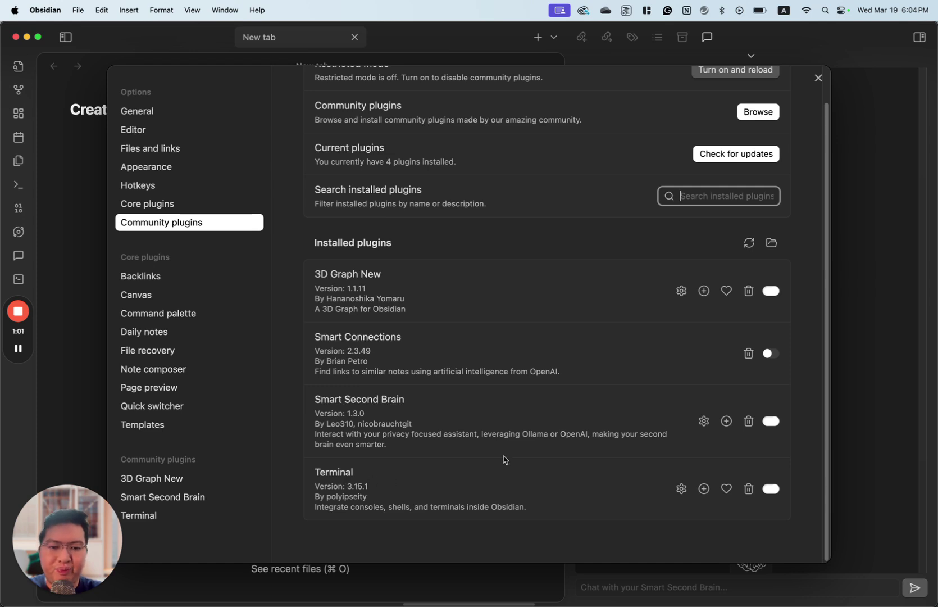
click(704, 421)
click(704, 422)
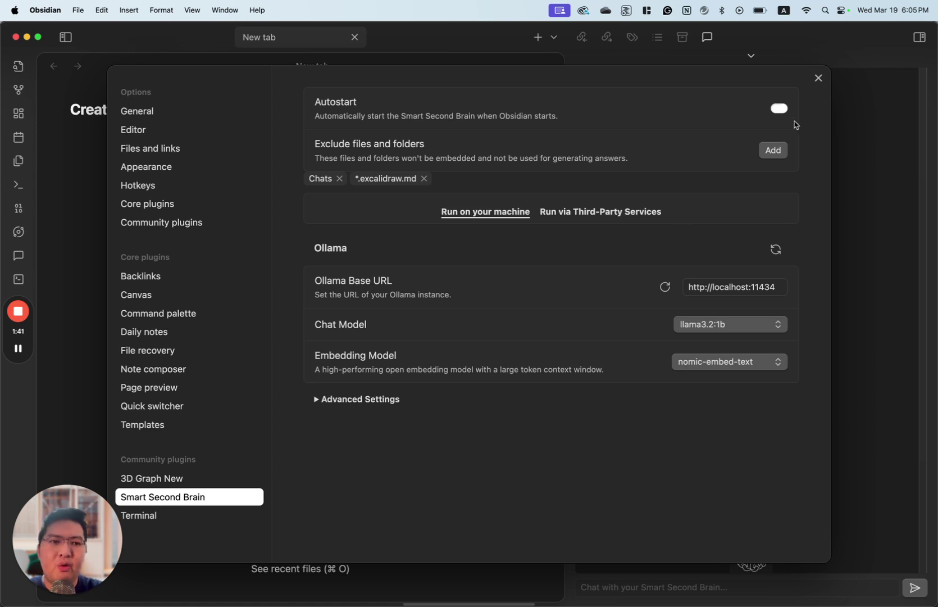
click(819, 78)
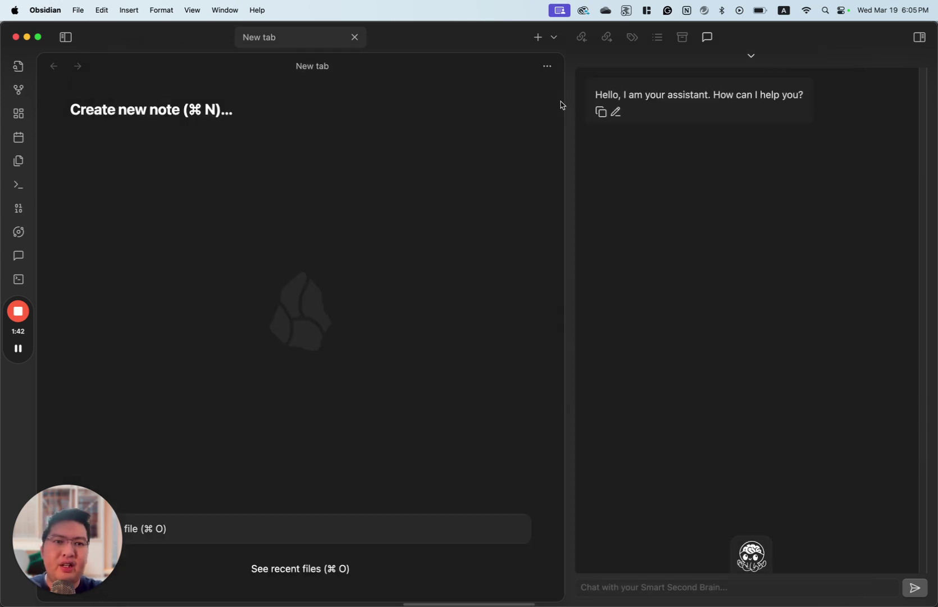
- Reopen the Smart Second Brain chat, review the earlier conversation and peek at its model settings
click(19, 257)
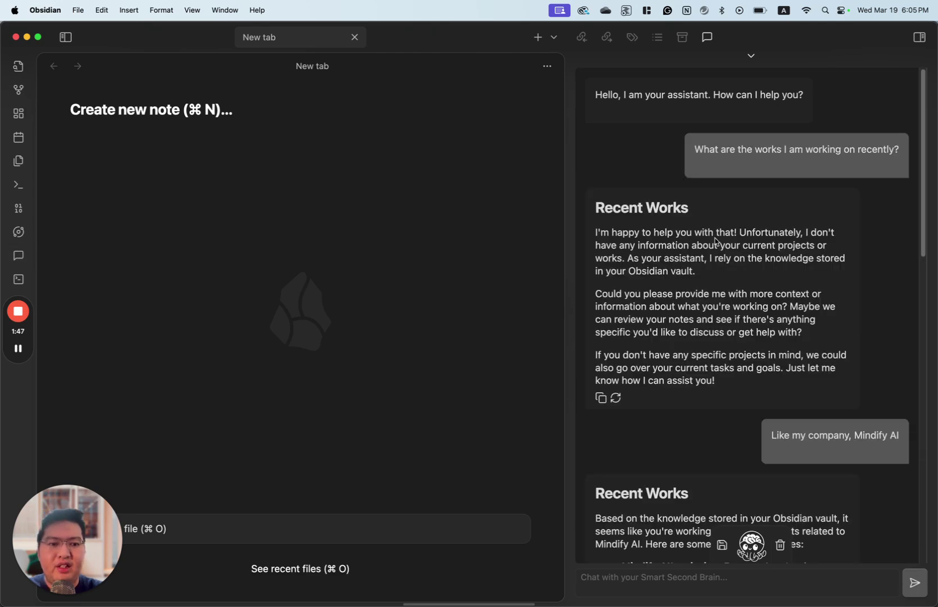
scroll(711, 233, up, 10)
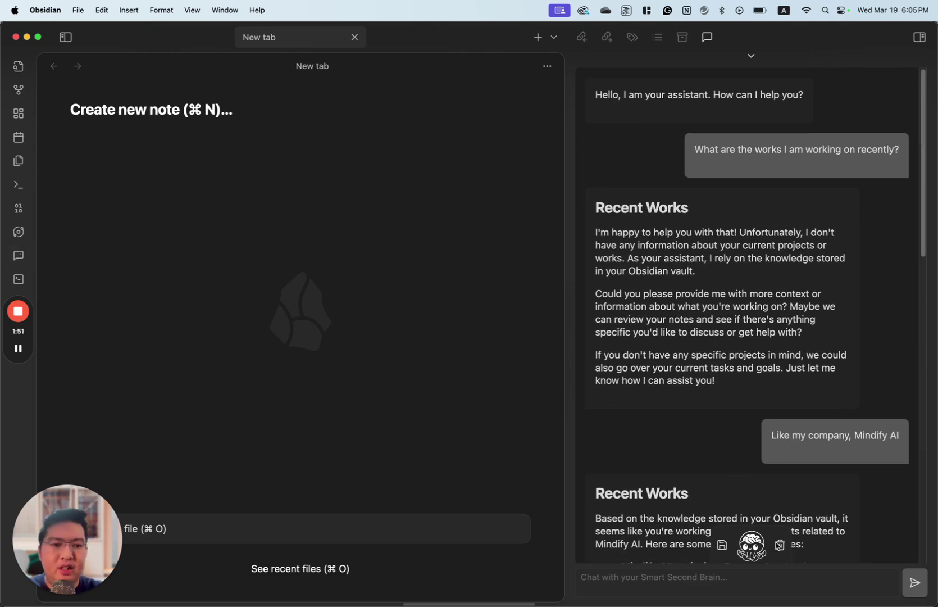
click(751, 56)
click(754, 227)
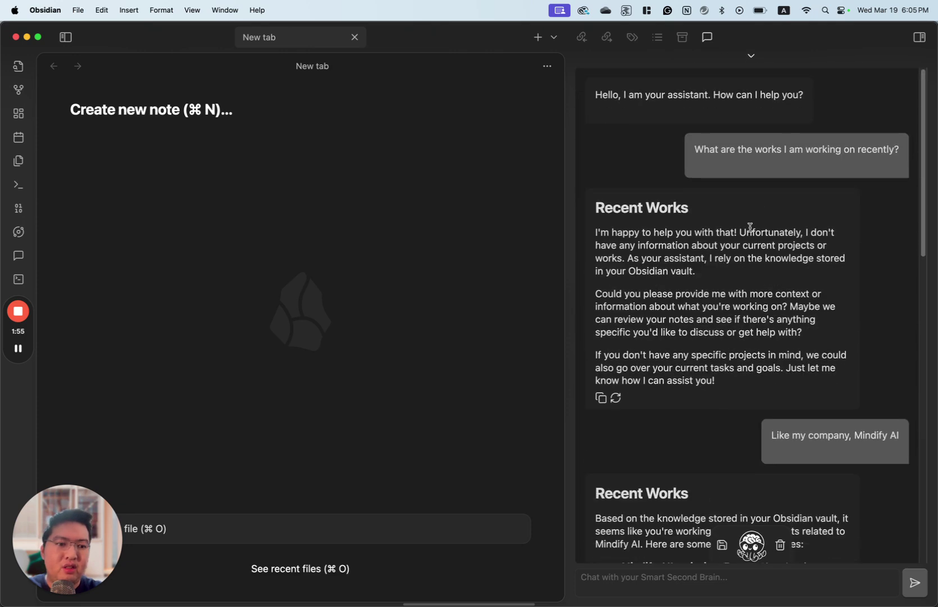
- Check the chat tab's options, then clear the earlier conversation with the trash icon
right_click(711, 40)
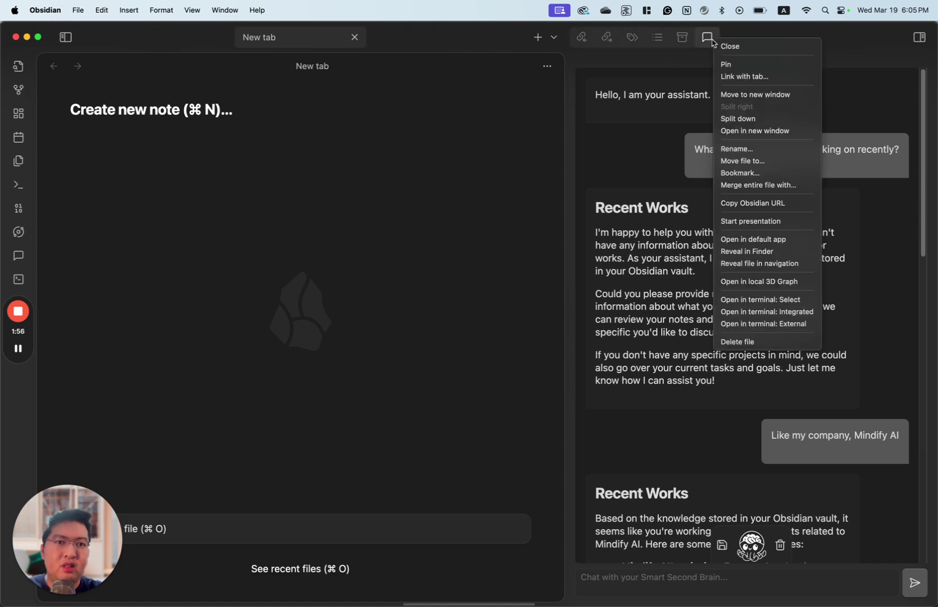
key(Escape)
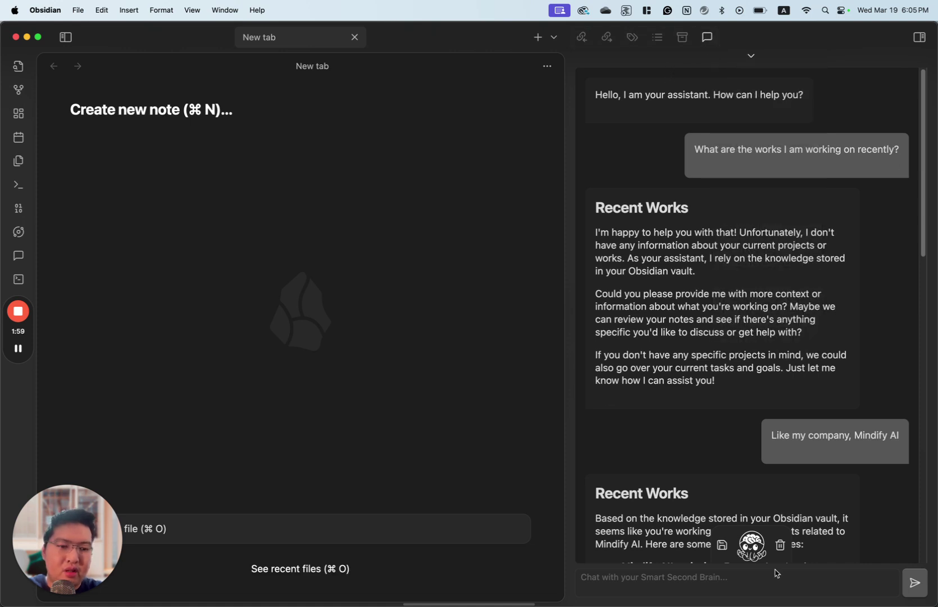
click(780, 546)
click(658, 575)
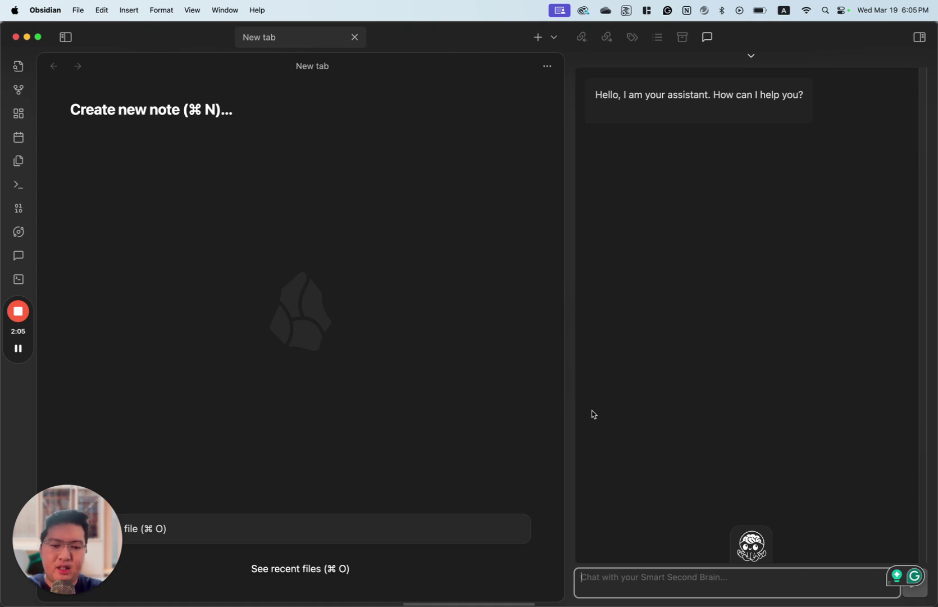
- Ask the assistant to retrieve notes on recent works in Feb and March 2025, then read the answer
text(Could)
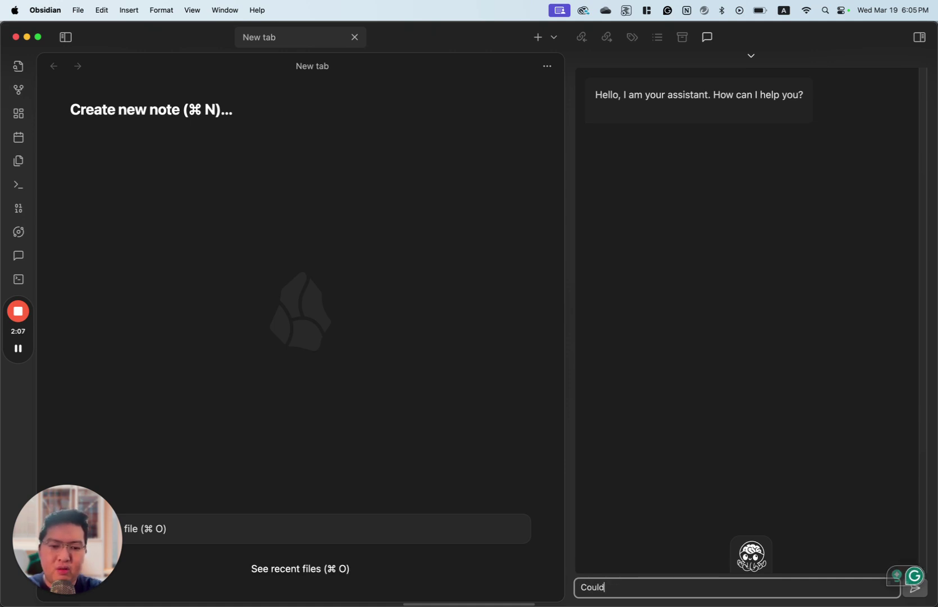
text( you retrieve the n)
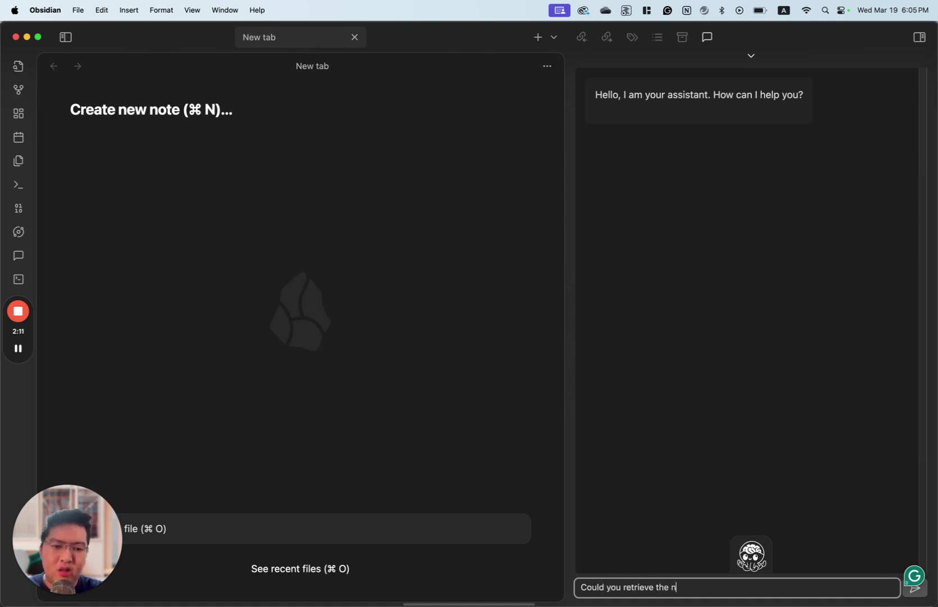
text(otes to find )
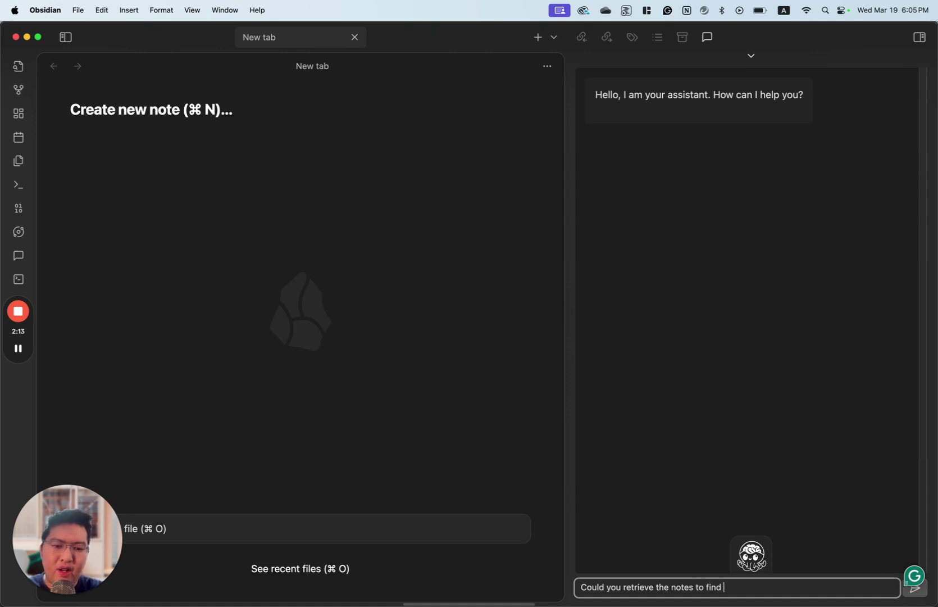
text(out my recent works in)
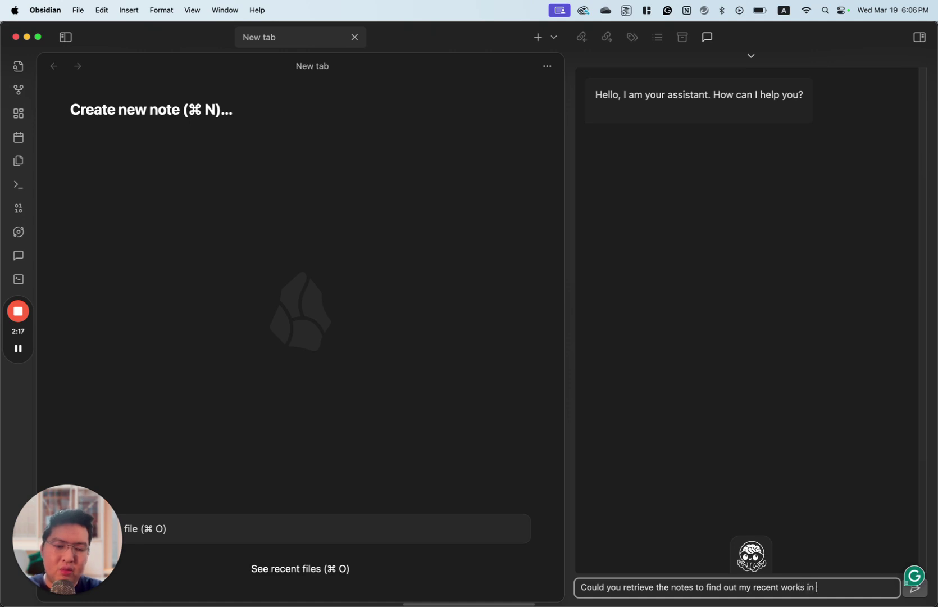
text( Feb and March 2025)
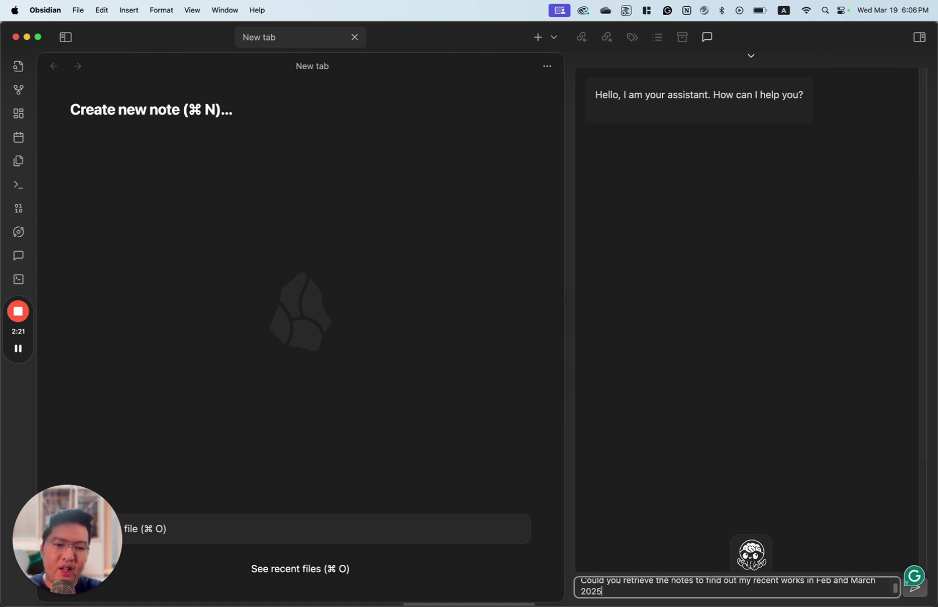
key(Return)
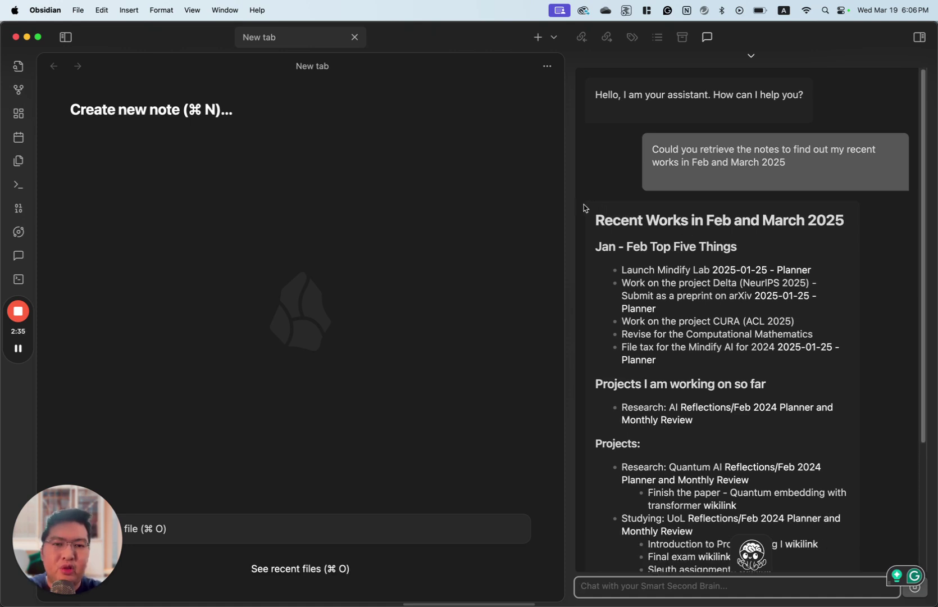
drag(564, 207, 516, 212)
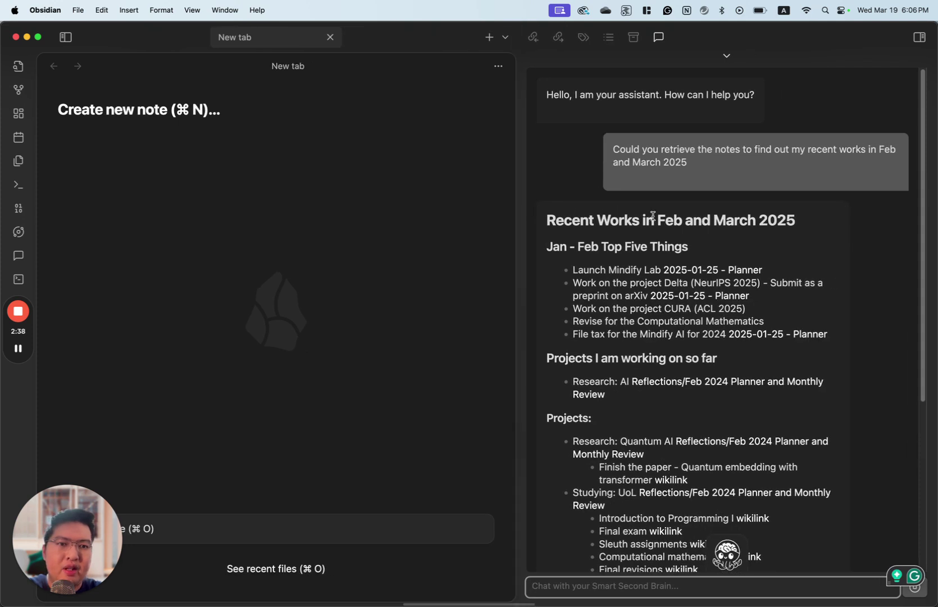
scroll(652, 220, down, 5)
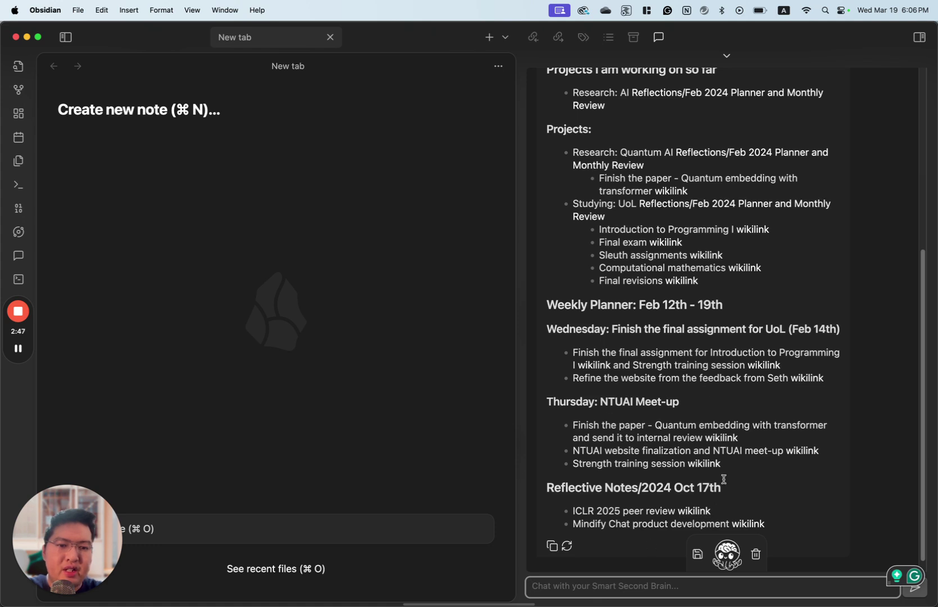
scroll(637, 404, up, 6)
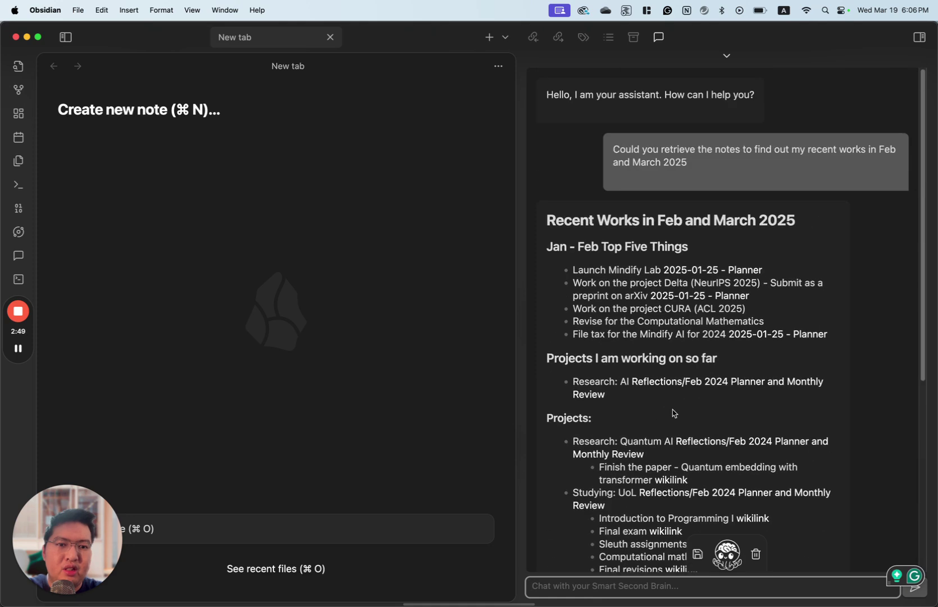
- Open the cited '2025-01-25 - Planner' note from the assistant's answer
drag(590, 270, 619, 272)
click(633, 269)
click(619, 271)
drag(570, 248, 642, 249)
click(656, 251)
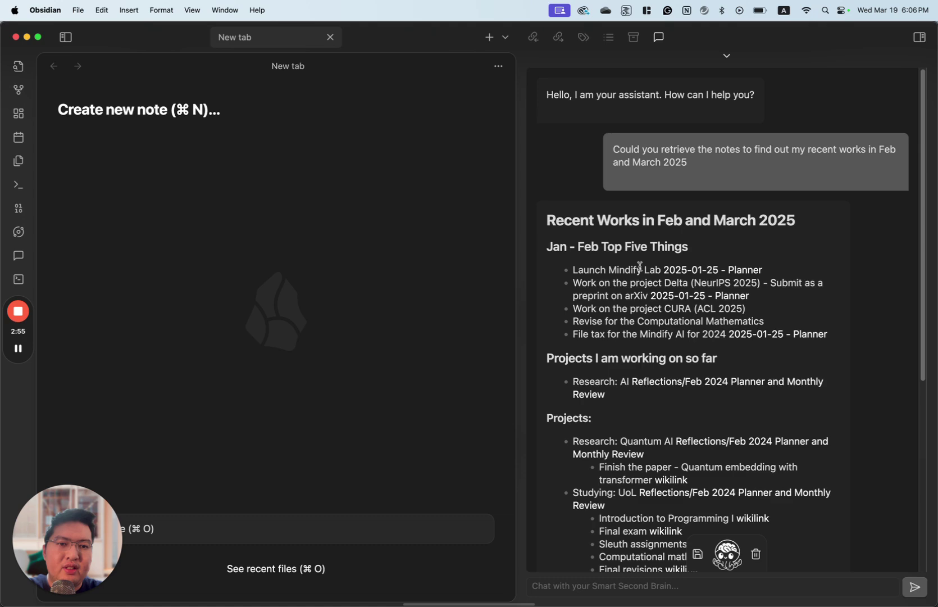
click(669, 271)
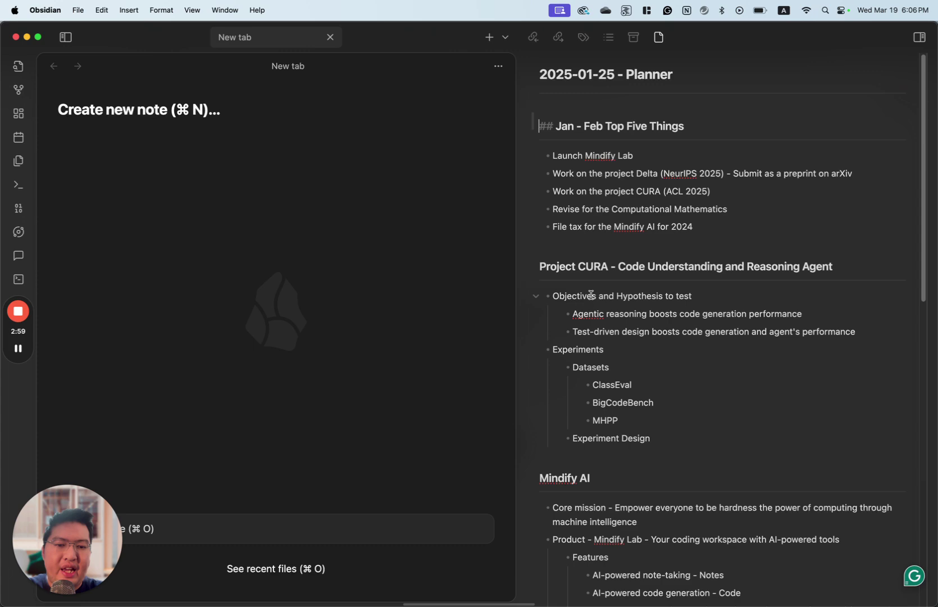
- Skim the 2025-01-25 - Planner note and return to the Smart Second Brain chat
scroll(626, 292, down, 12)
scroll(630, 297, up, 12)
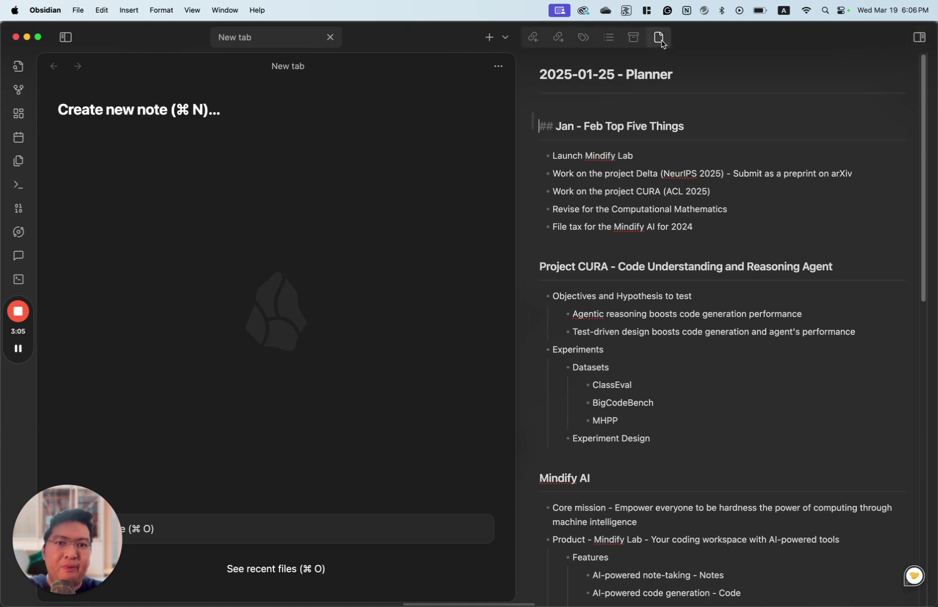
click(19, 257)
scroll(624, 223, down, 5)
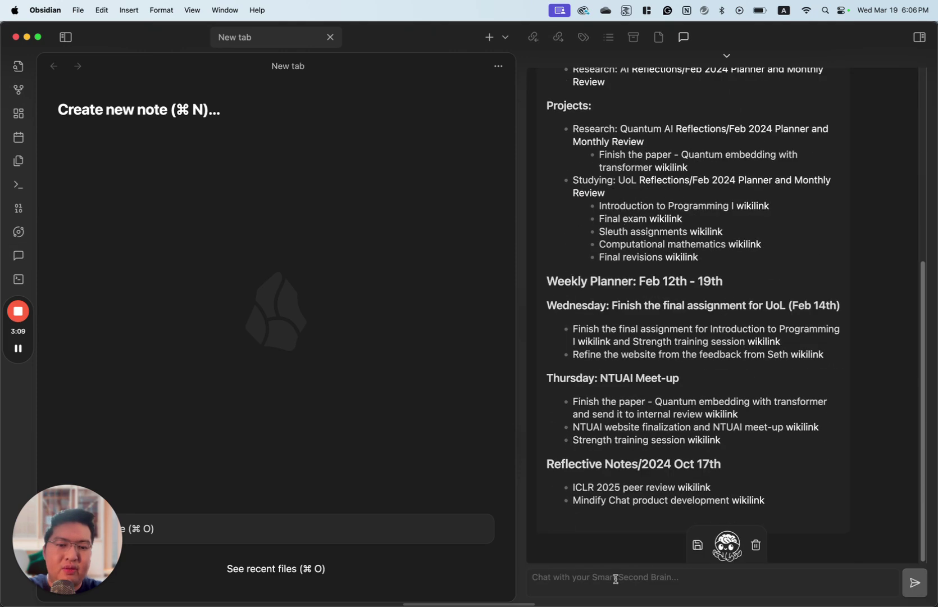
- Ask the assistant for five journaling prompts based on the retrieved information
click(594, 580)
text(Le;ts)
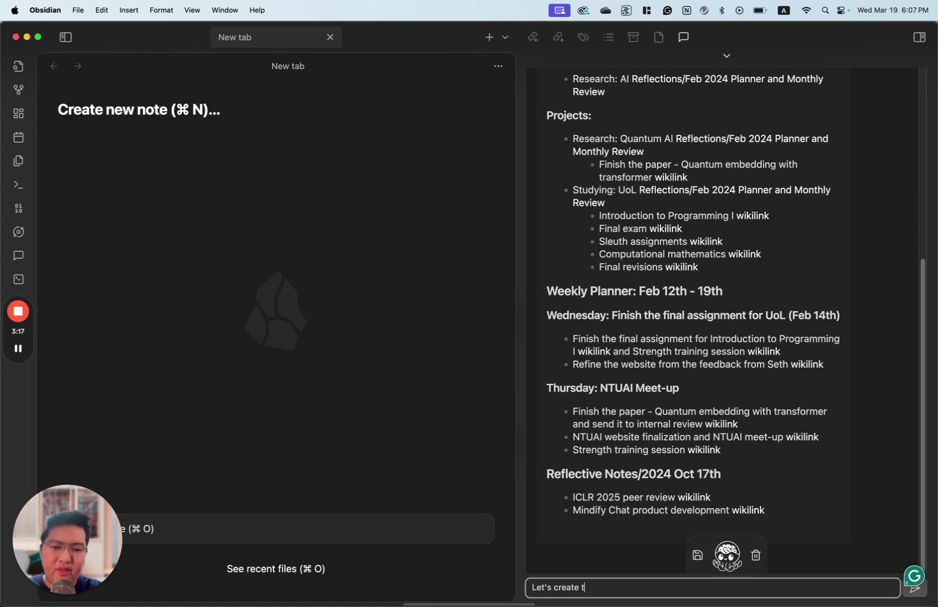
text(five journal)
text(ing promots based on these)
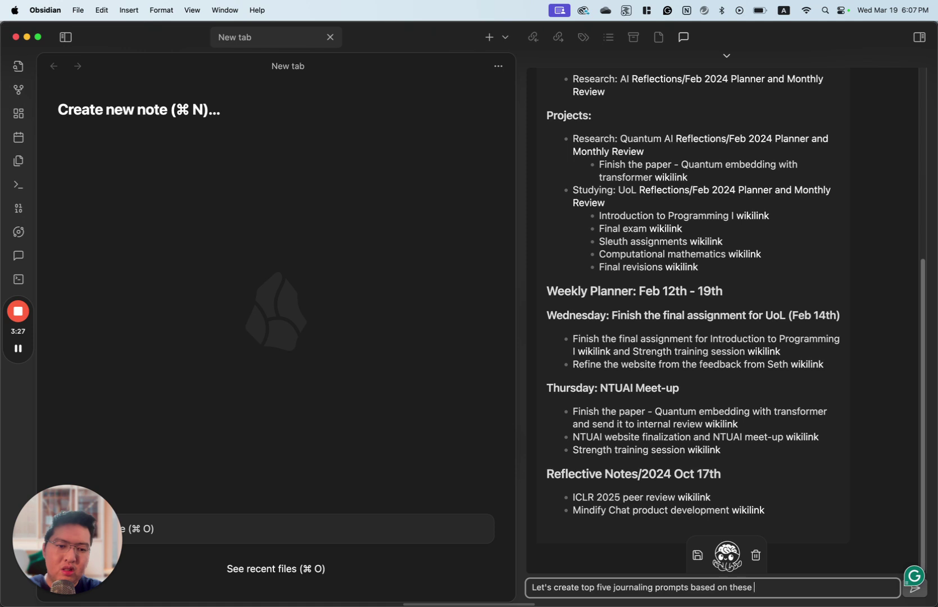
text(rmatipo)
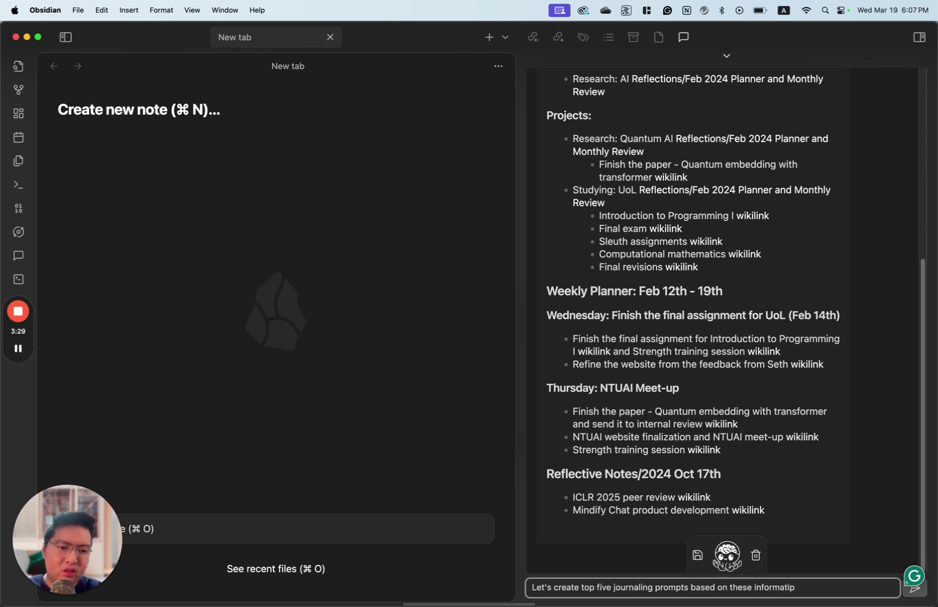
key(Return)
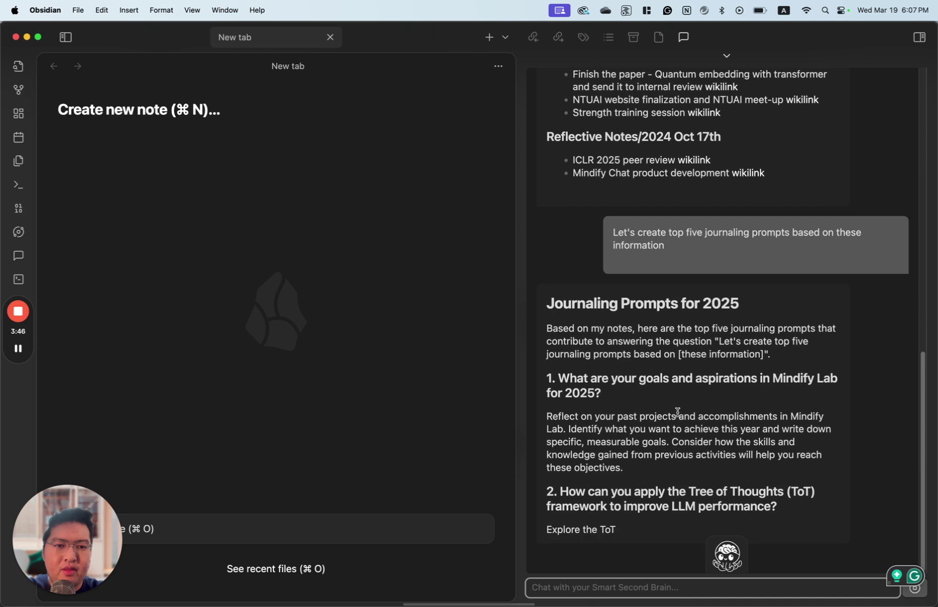
- Make a new note, replacing 'Untitled' with the title 'Journaling Prompts - March 2025'
click(115, 110)
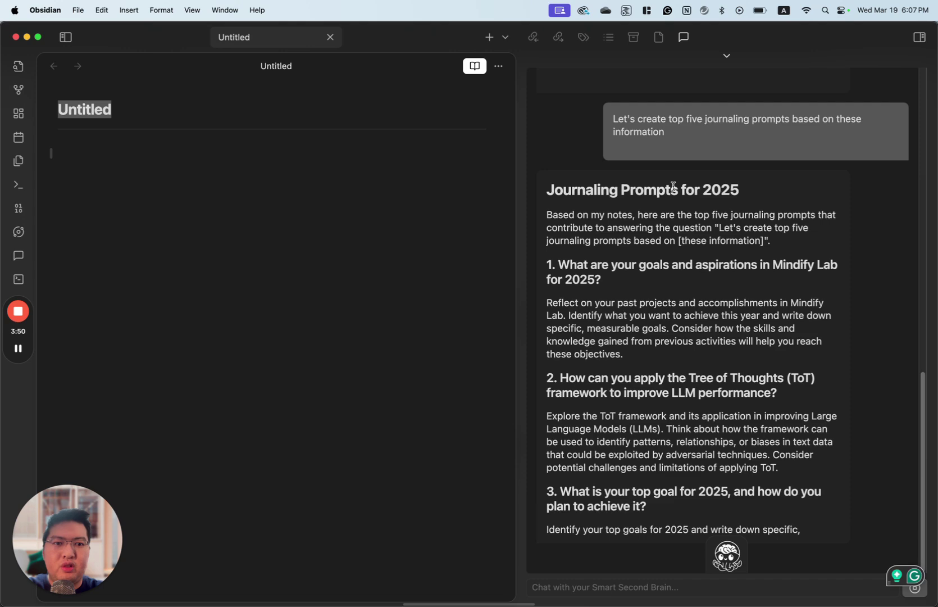
scroll(677, 180, up, 5)
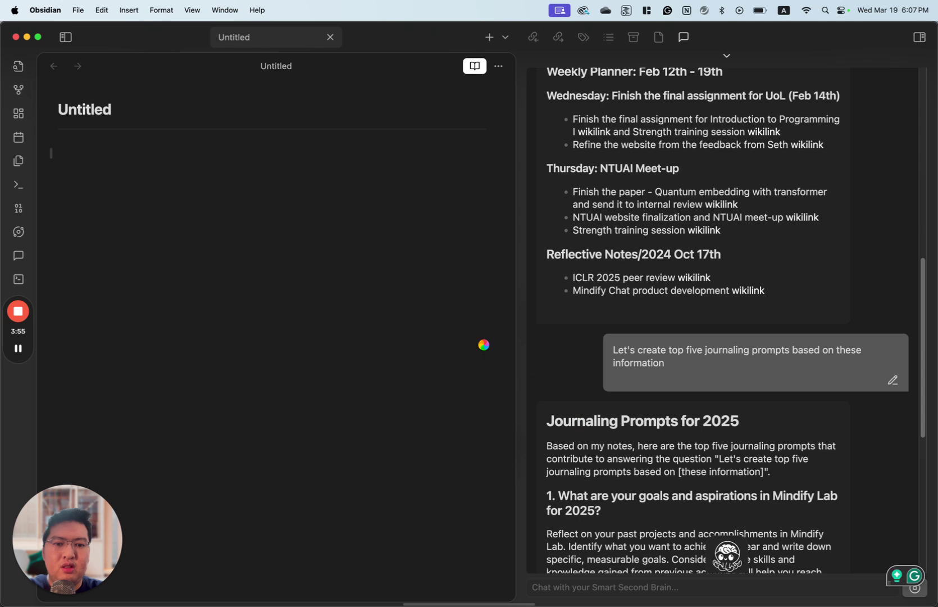
drag(90, 109, 184, 117)
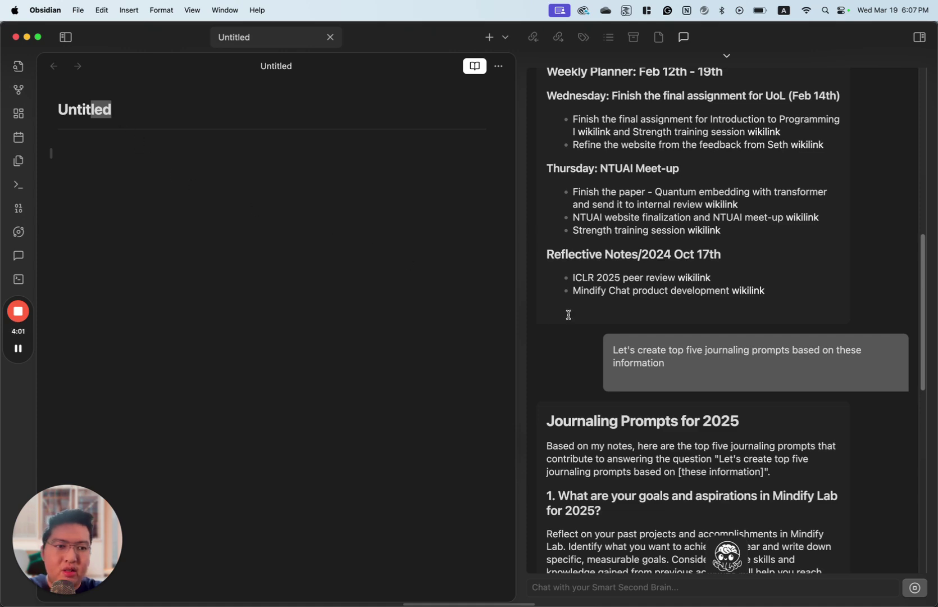
scroll(651, 423, down, 10)
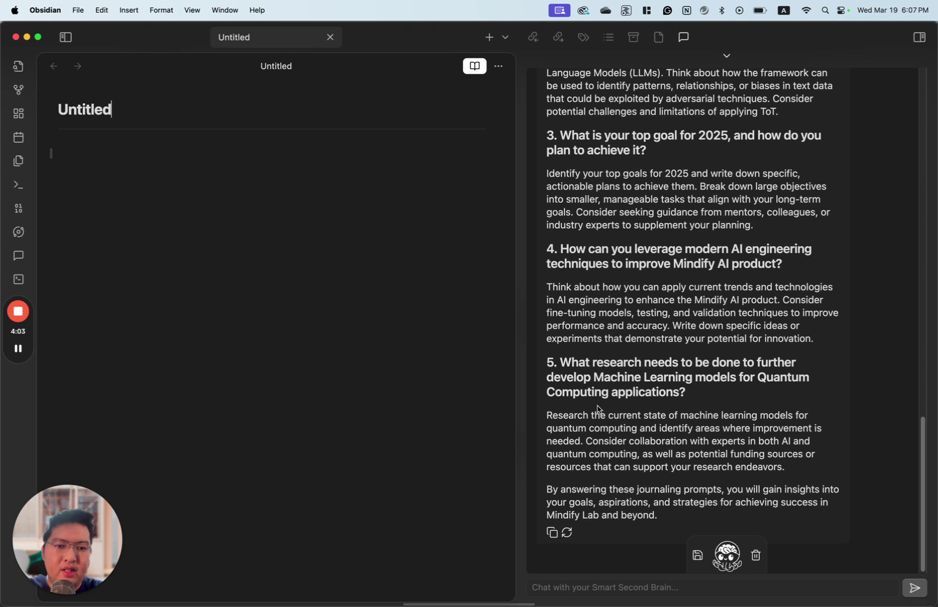
key(BackSpace)
key(BackSpace)
key(BackSpace)
key(BackSpace)
key(BackSpace)
key(BackSpace)
key(BackSpace)
key(BackSpace)
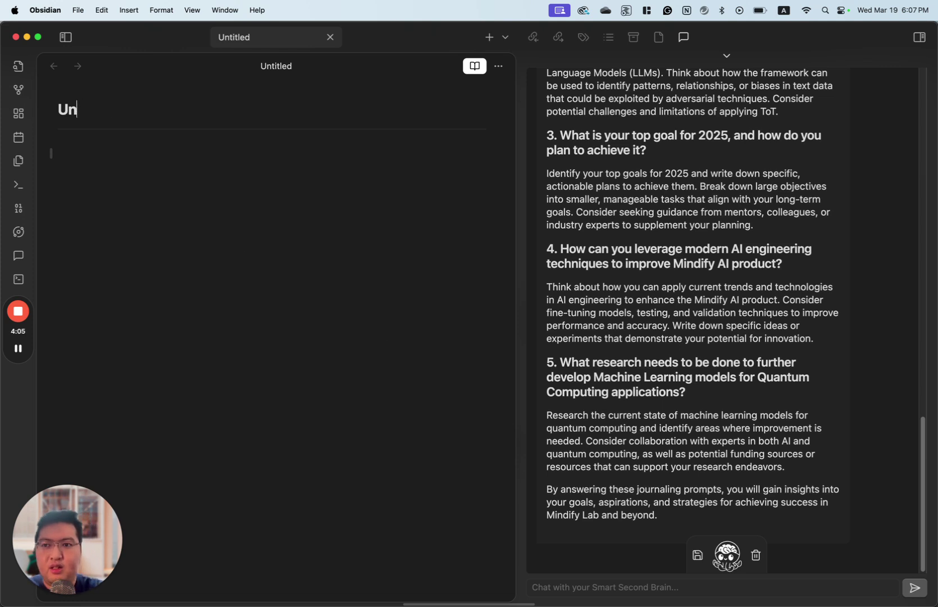
text(Journaling P)
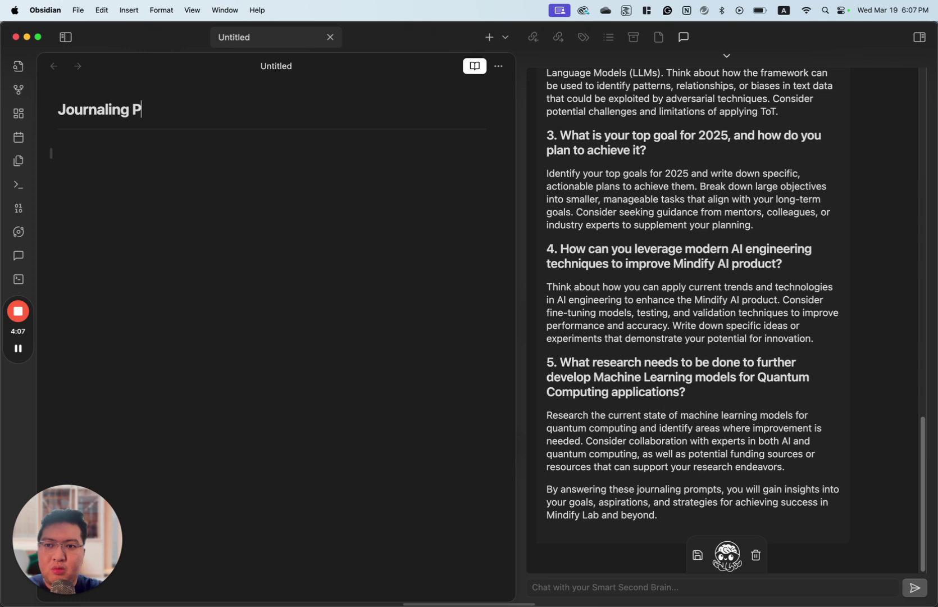
text(rompts - March202)
key(BackSpace)
key(BackSpace)
key(BackSpace)
text(2025)
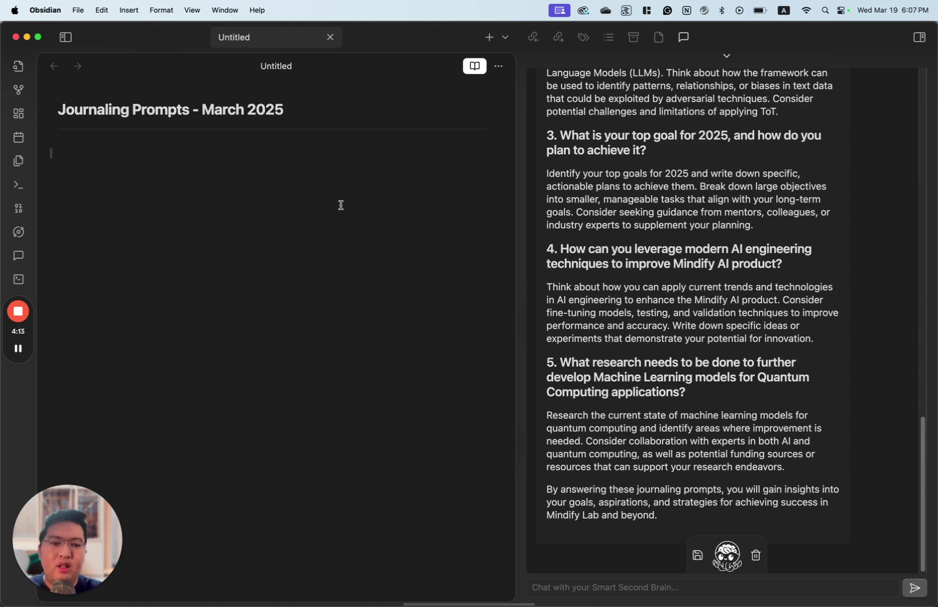
key(Return)
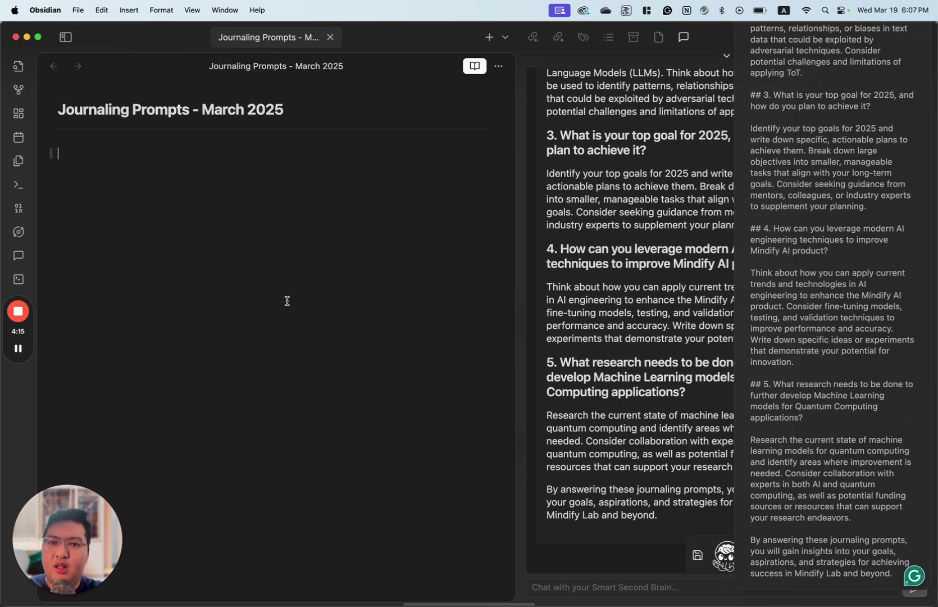
- Paste the assistant's prompts and delete the pasted 'Journaling Prompts for 2025' heading
key(super+v)
scroll(306, 284, up, 10)
click(258, 159)
triple_click(108, 170)
key(BackSpace)
- Remove the introductory paragraph and blank lines so the note begins at prompt 1
key(Down)
key(Down)
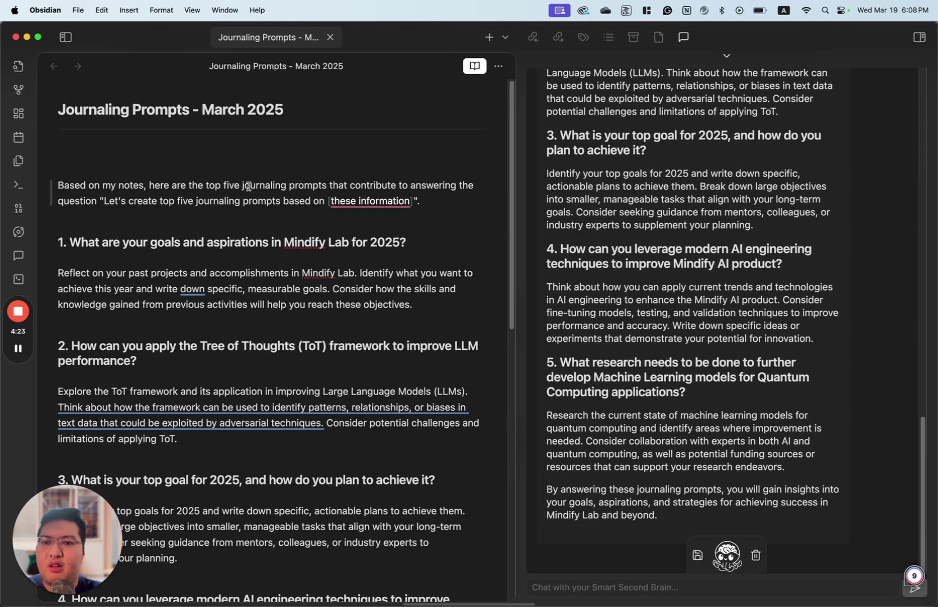
click(427, 202)
drag(428, 203, 58, 153)
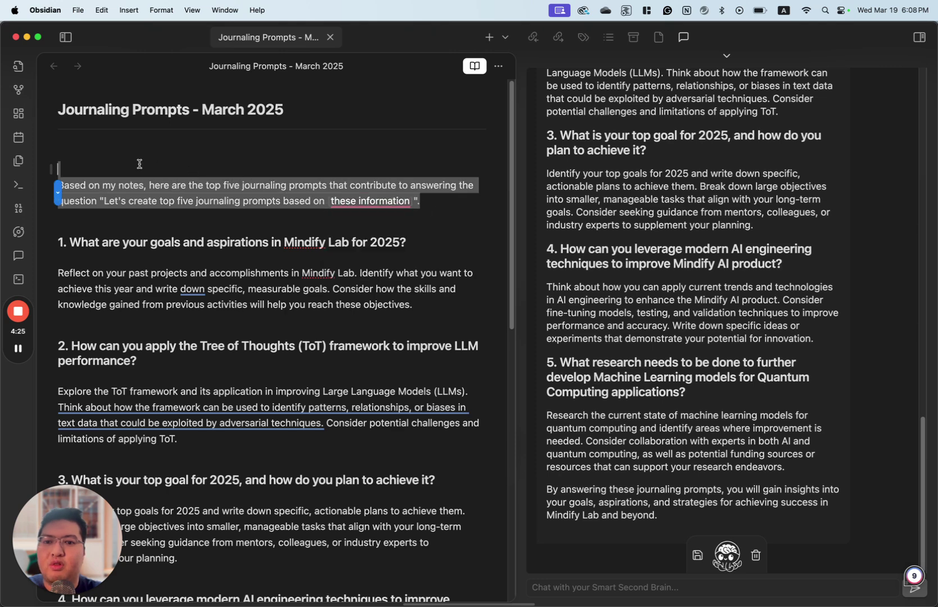
key(BackSpace)
key(Down)
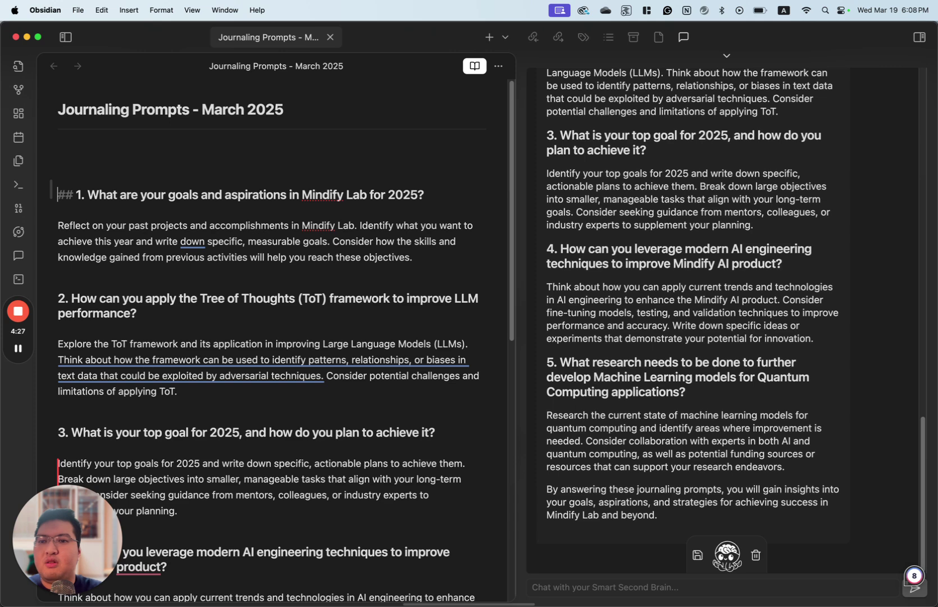
key(BackSpace)
click(266, 193)
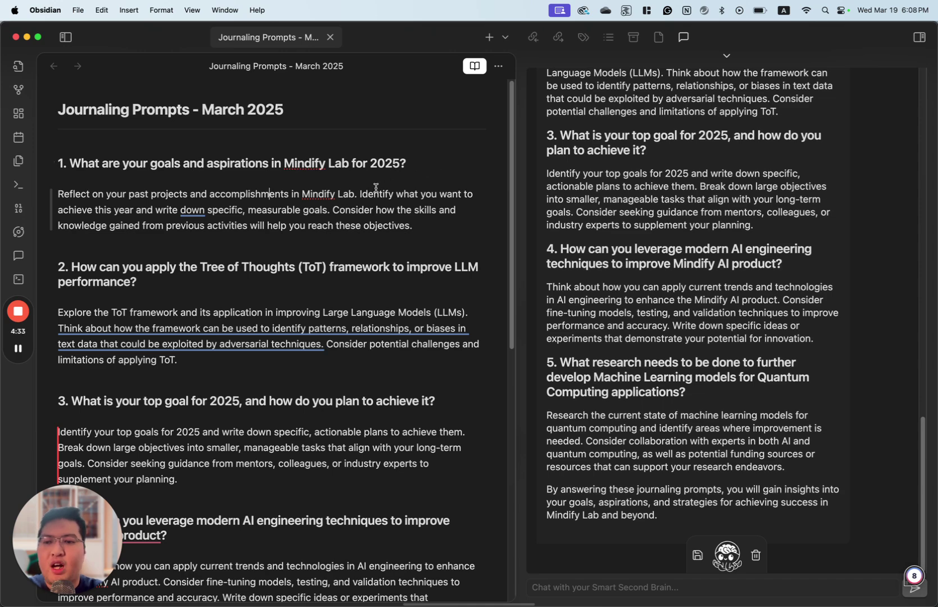
scroll(377, 186, down, 10)
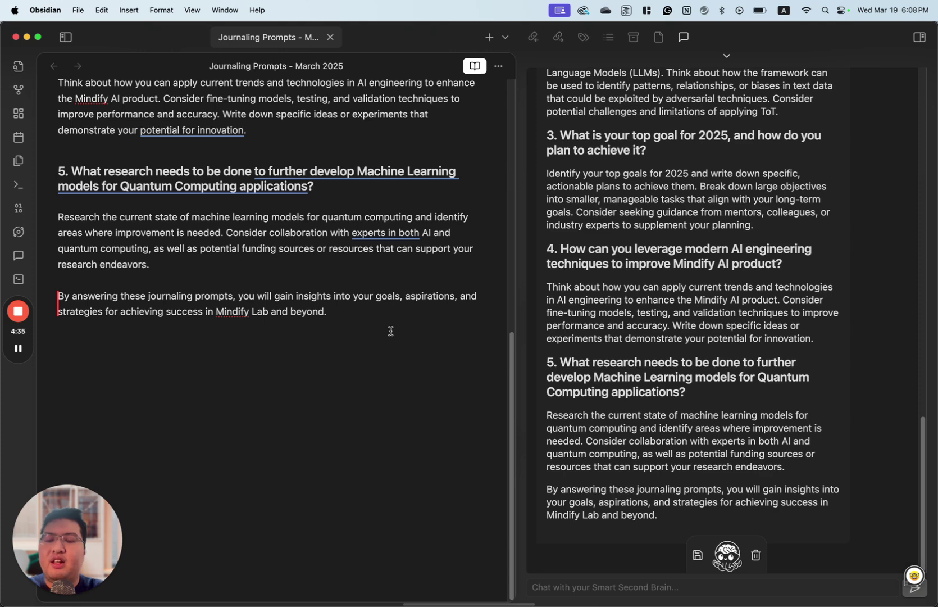
scroll(389, 322, up, 10)
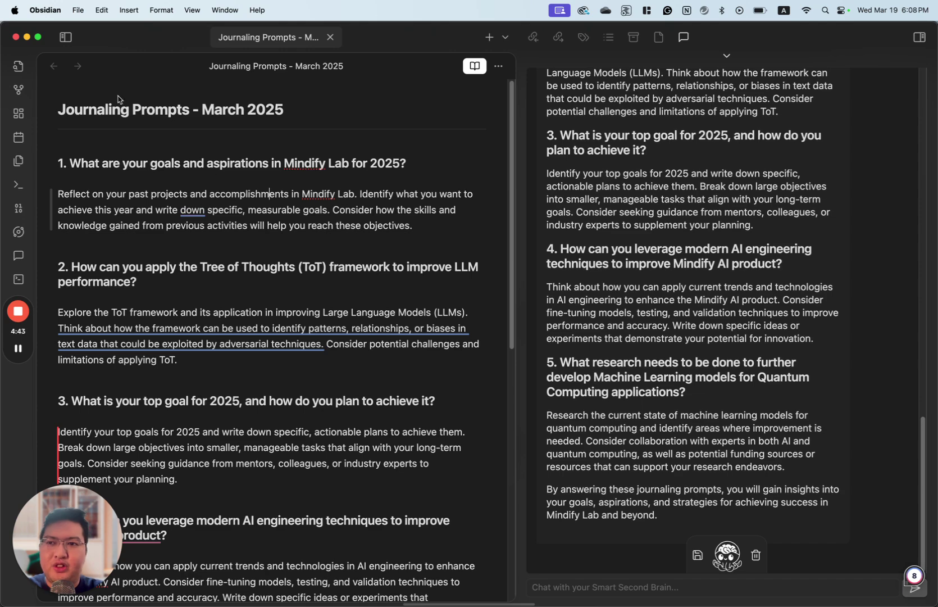
click(66, 37)
scroll(167, 354, down, 10)
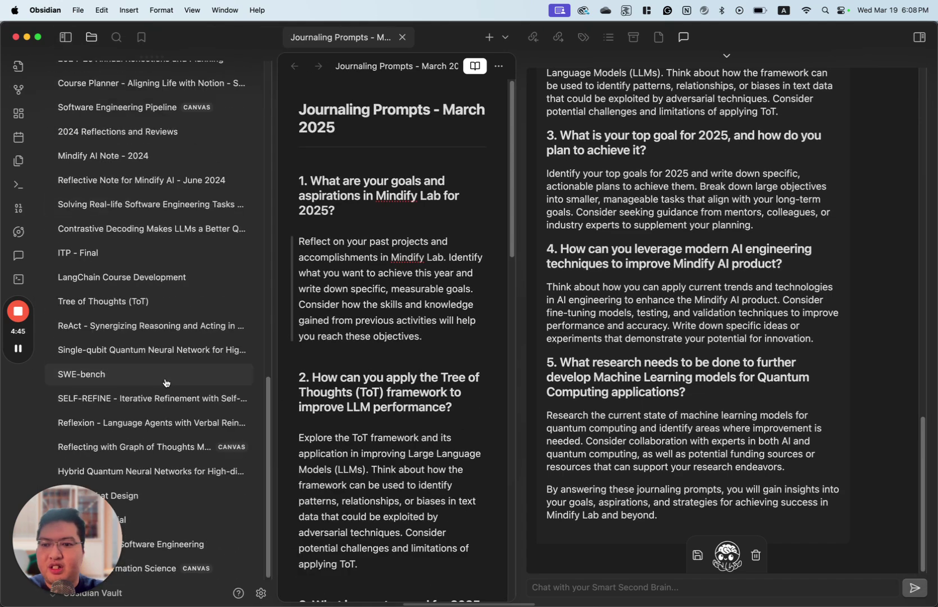
scroll(166, 379, up, 10)
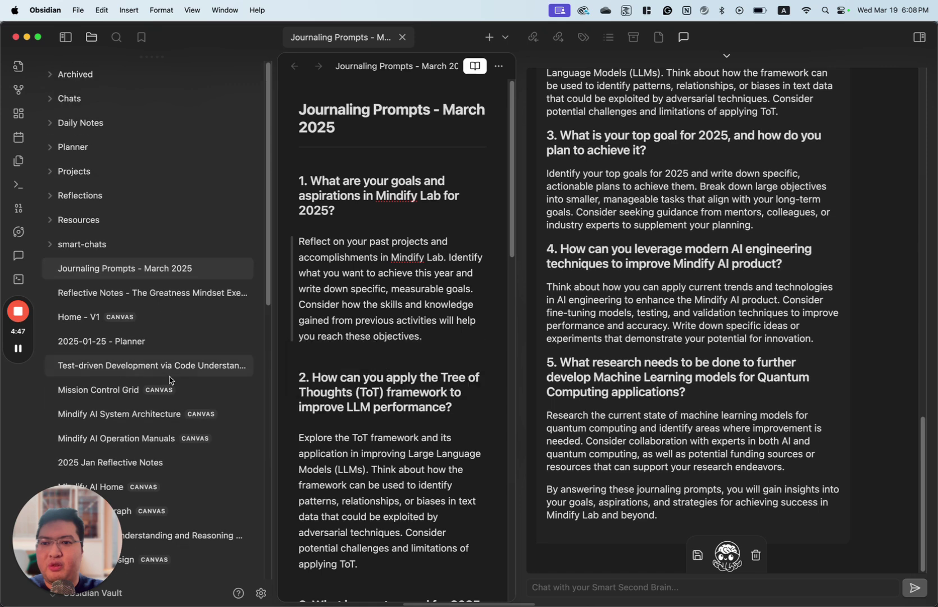
click(69, 38)
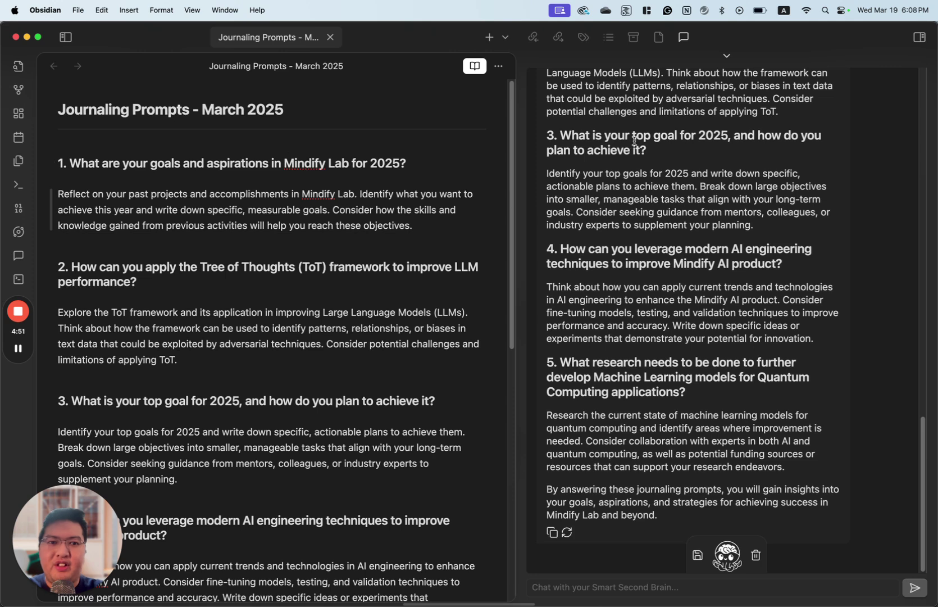